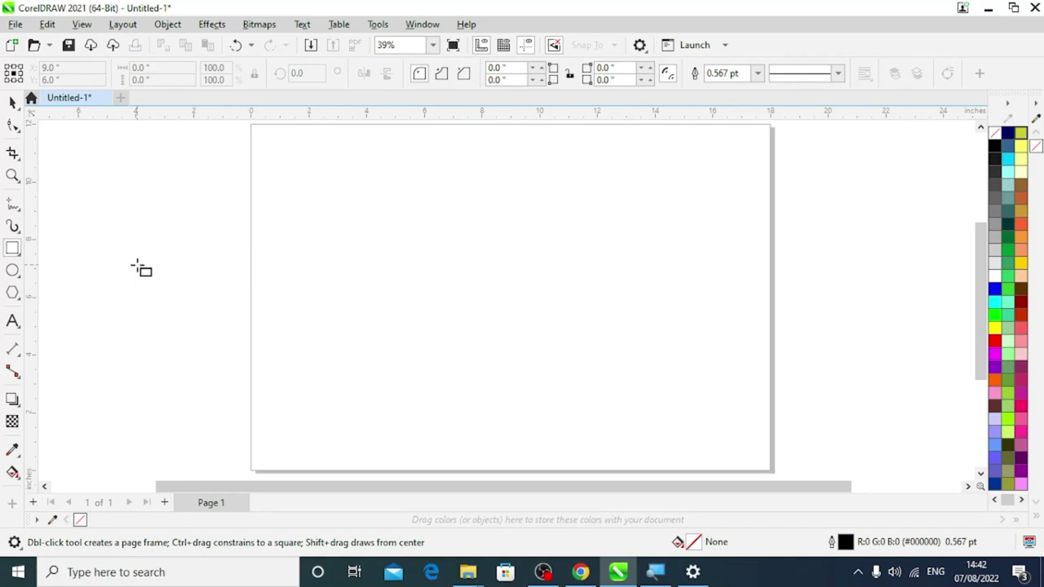
Step: Draw a rectangle about 2.6 by 2.46 inches in the empty area beside the page
left_click(16, 105)
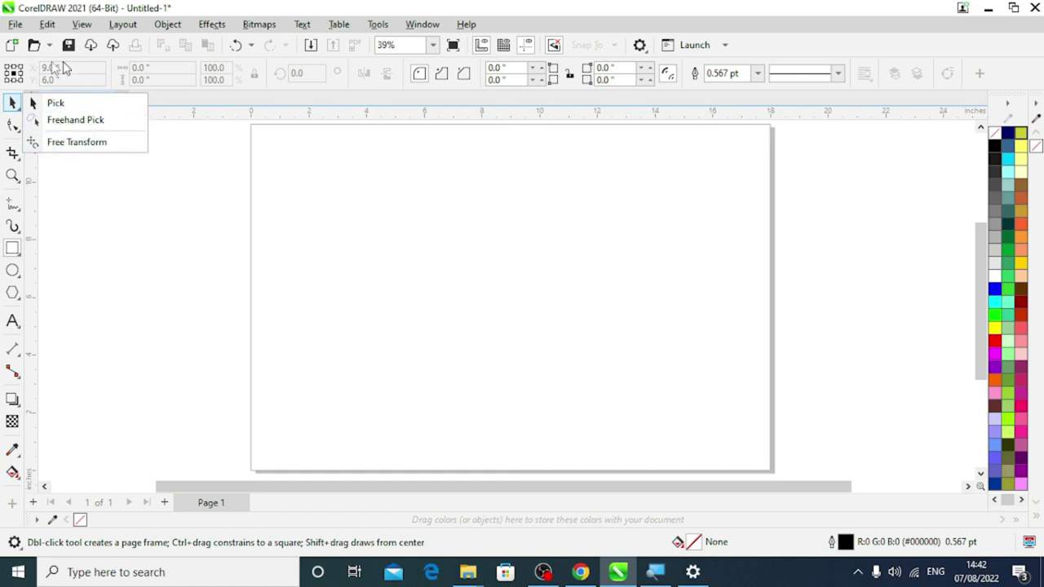
left_click(14, 153)
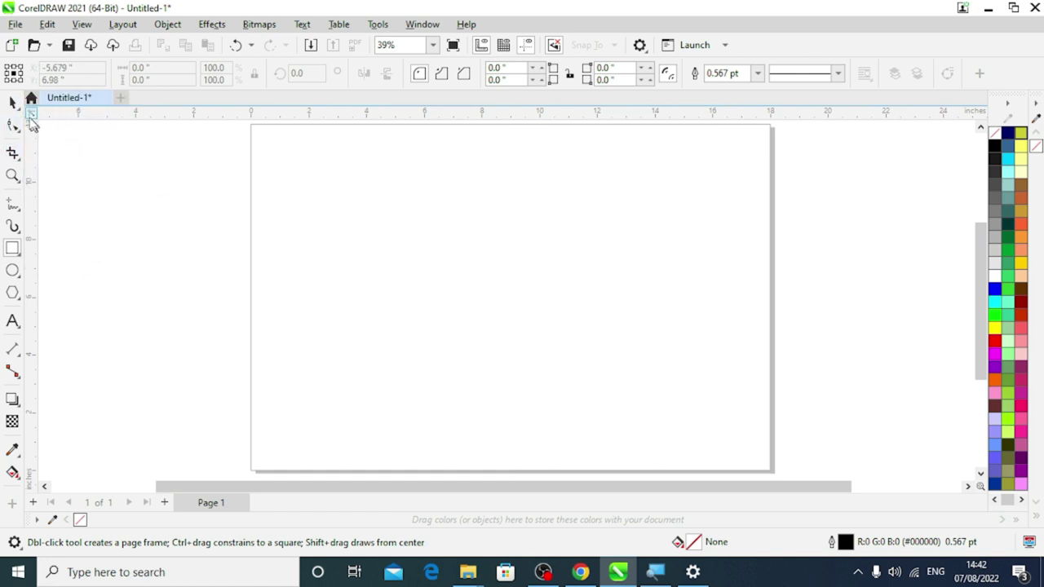
left_click_drag(112, 178, 189, 254)
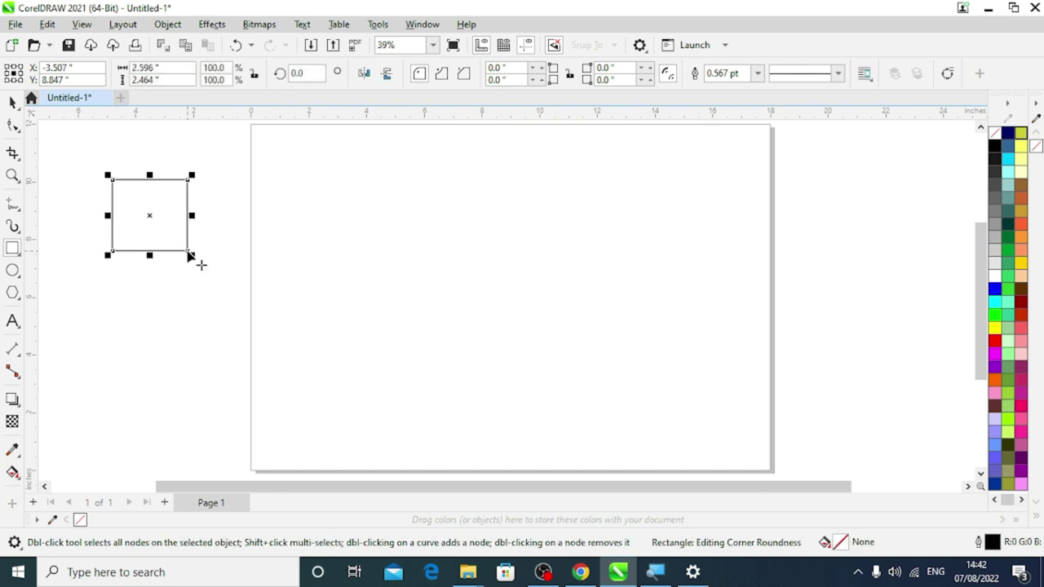
left_click(168, 296)
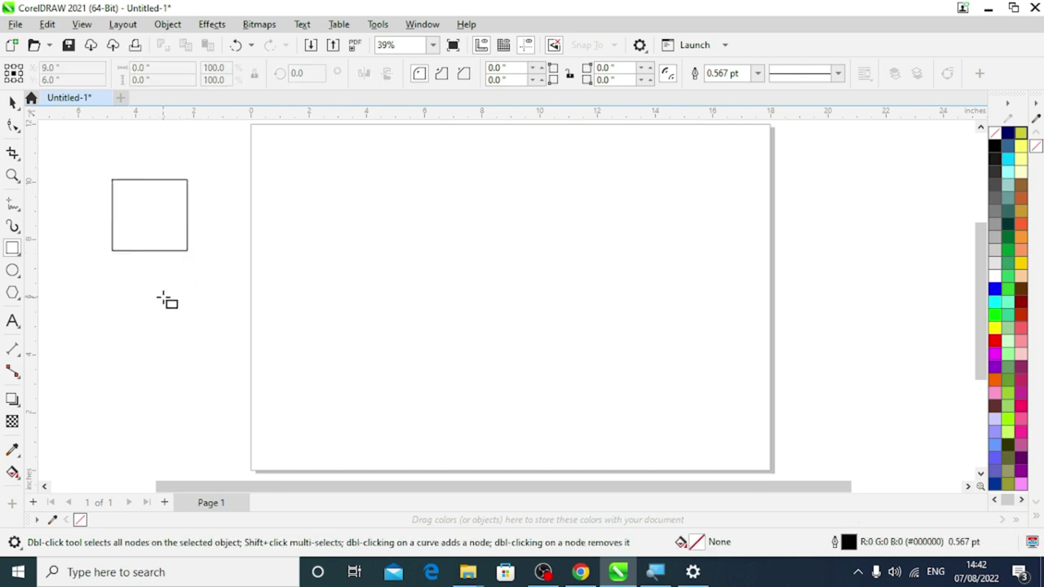
Step: Move the rectangle with the Pick tool to about X -2.05, Y 9.32 inches, nearer the page edge, and deselect it
left_click(17, 106)
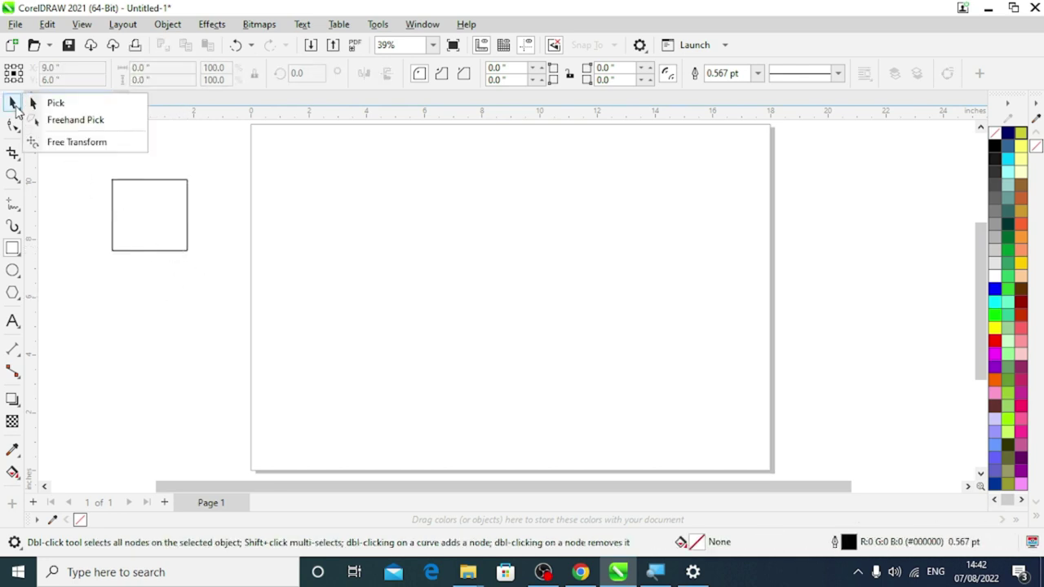
left_click(67, 106)
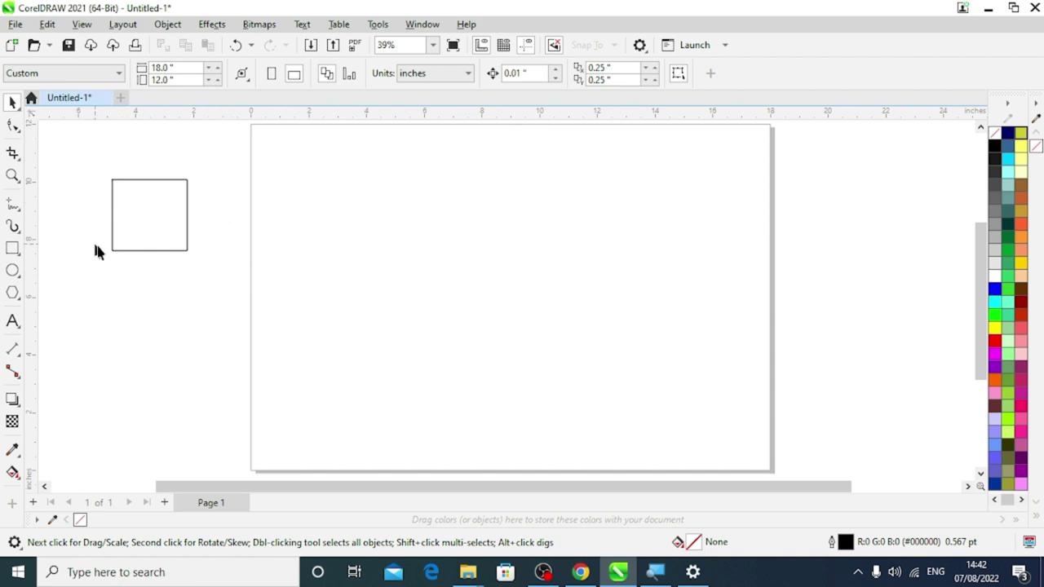
left_click(152, 208)
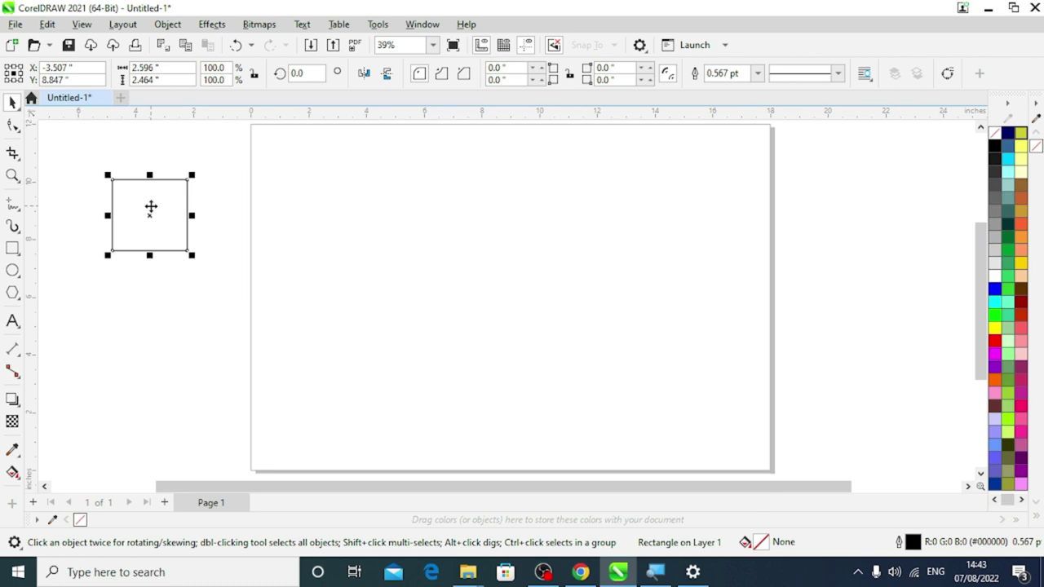
left_click_drag(151, 208, 201, 185)
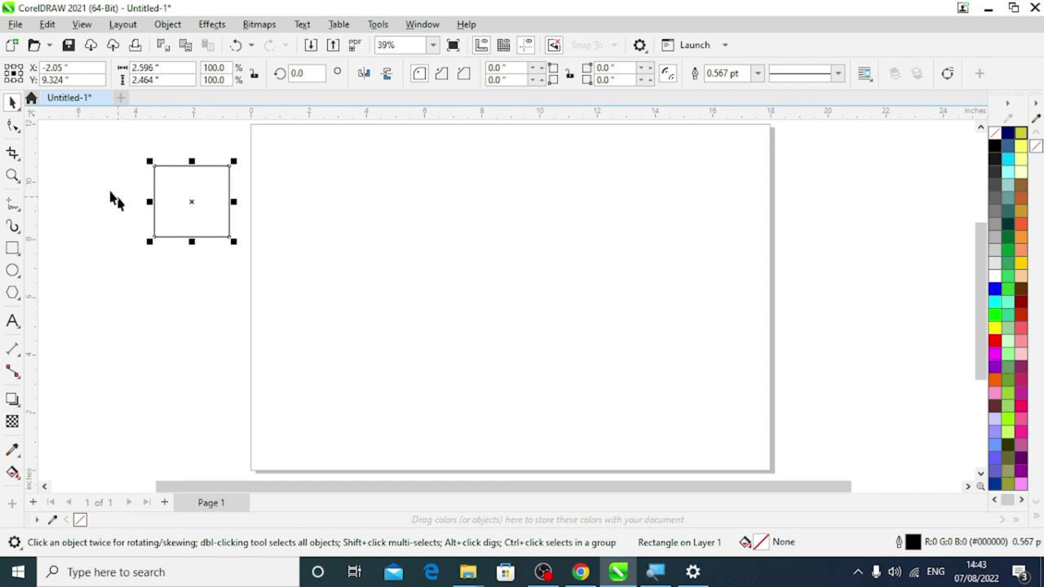
left_click(13, 104)
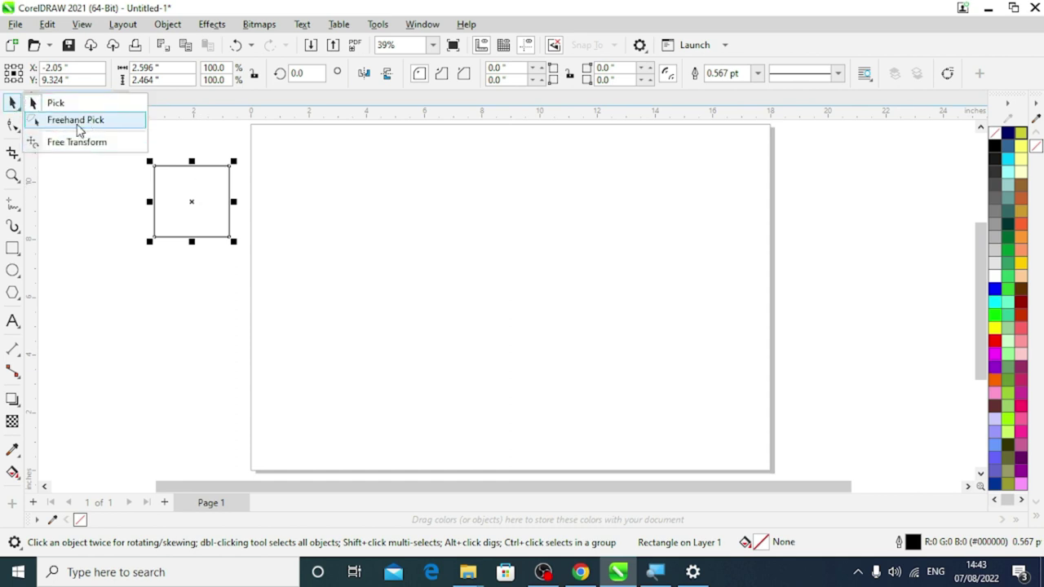
left_click(108, 235)
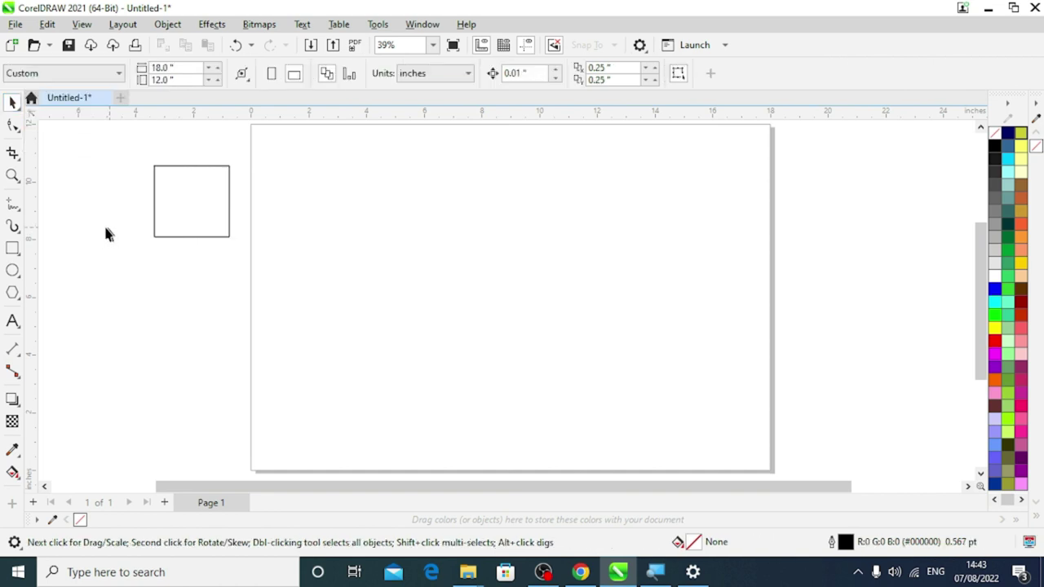
Step: Draw four small ellipses on and inside the rectangle beside the page
left_click(13, 270)
left_click_drag(148, 193, 192, 212)
left_click_drag(212, 223, 223, 235)
left_click_drag(167, 179, 179, 193)
left_click(12, 102)
left_click(70, 149)
Step: With Freehand Pick, shift the rectangle slightly right and move the ellipse near its center onto the page at about X 0.48, Y 10.6 inches
left_click(12, 103)
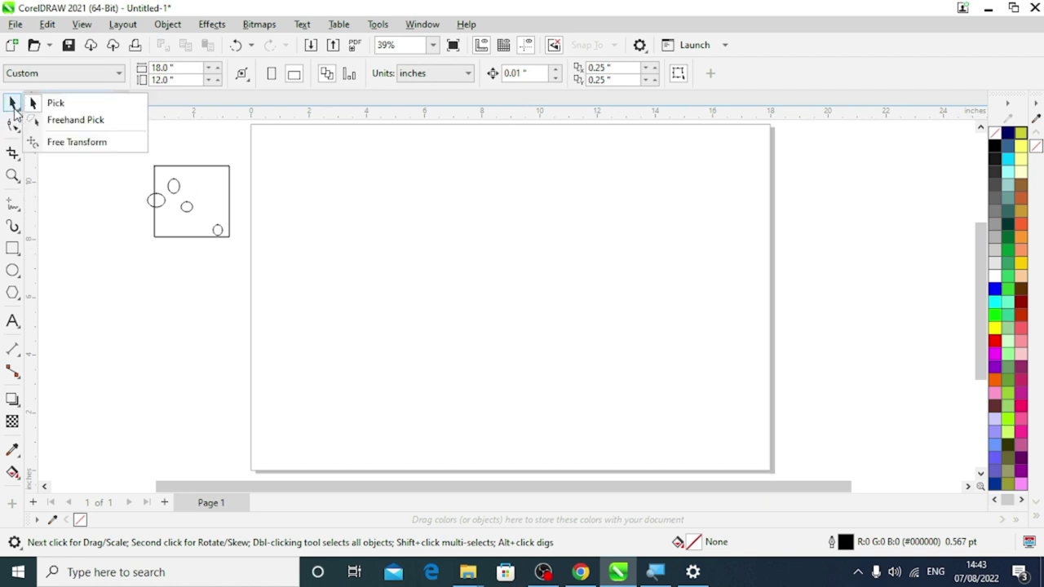
left_click(90, 124)
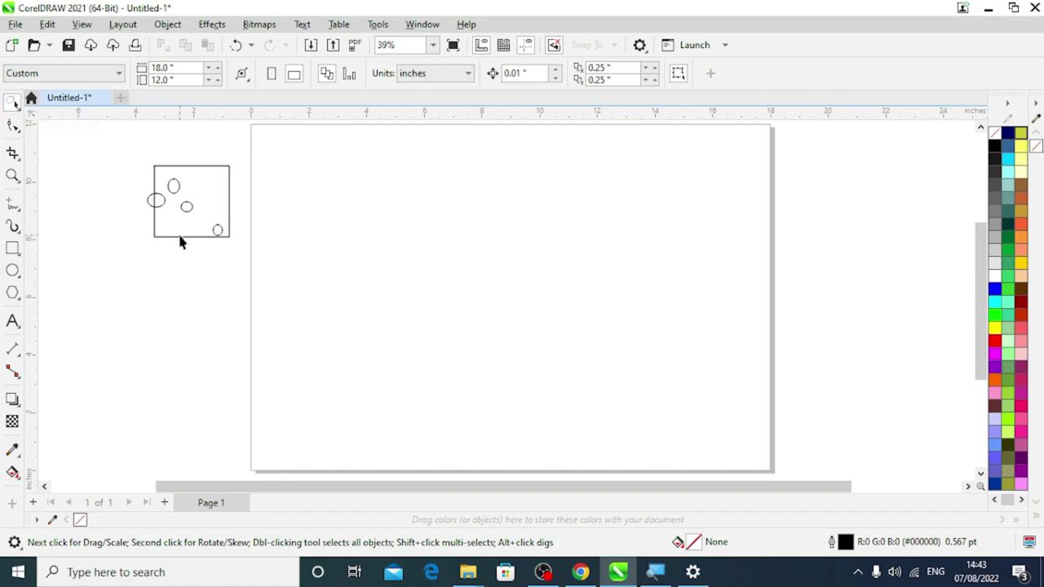
mouse_move(181, 238)
left_mouse_down()
mouse_move(194, 240)
mouse_move(204, 223)
mouse_move(171, 193)
left_mouse_up()
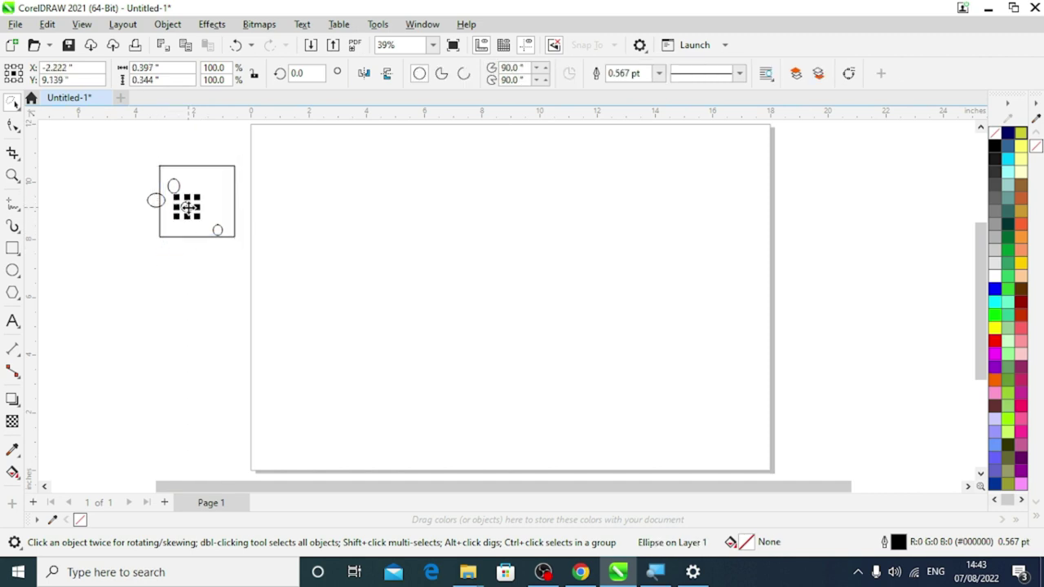
key("ctrl+z")
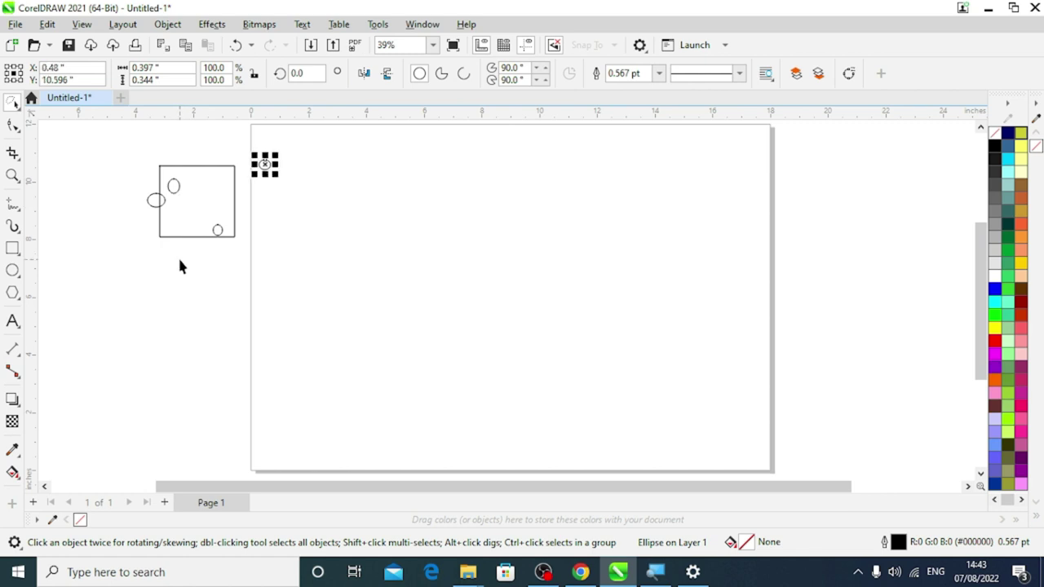
left_click(177, 257)
mouse_move(122, 140)
left_mouse_down()
mouse_move(351, 242)
mouse_move(247, 221)
left_mouse_up()
Step: Select the rectangle and all four ellipses together with the Pick tool and delete them
left_click(13, 102)
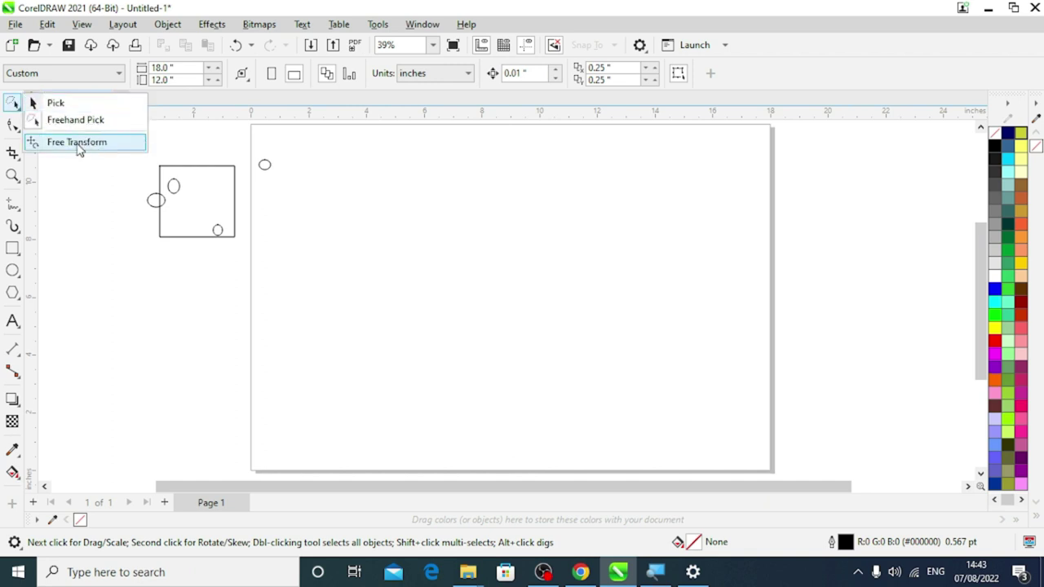
left_click(32, 103)
left_click_drag(139, 136, 317, 276)
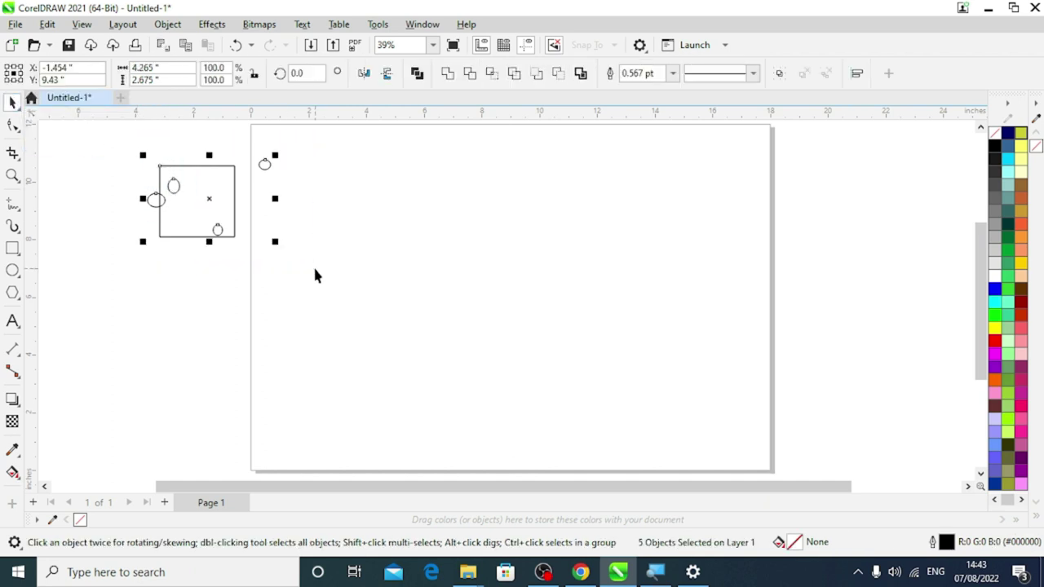
key("Delete")
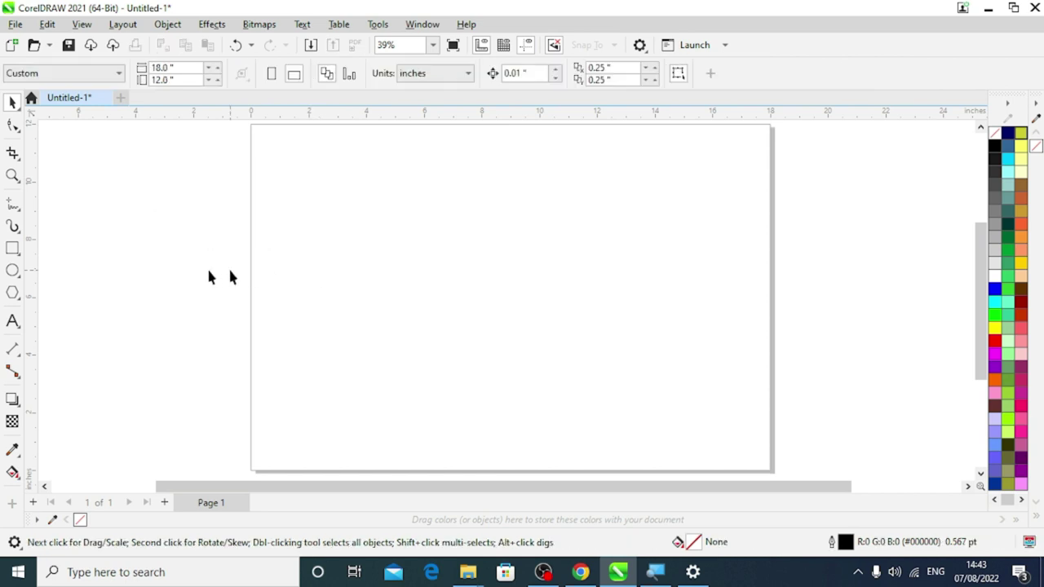
Step: Draw a rectangle about 1.99 by 2.2 inches beside the page and enlarge it to about 2.97 by 2.86 inches
left_click(12, 248)
left_click_drag(118, 173, 174, 238)
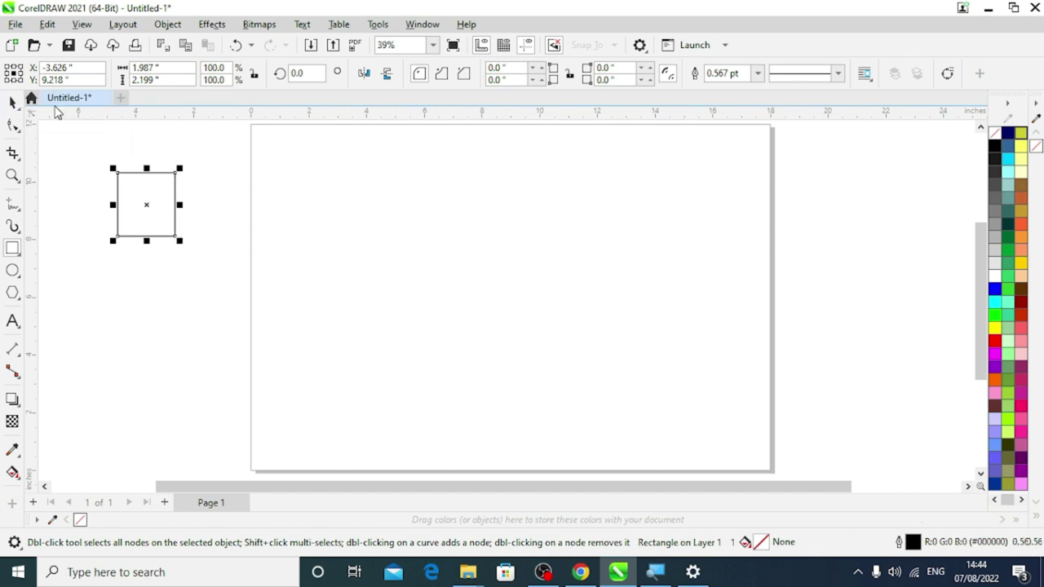
key("space")
left_click_drag(180, 242, 207, 210)
mouse_move(161, 173)
left_mouse_down()
mouse_move(163, 145)
mouse_move(171, 191)
mouse_move(167, 161)
left_mouse_up()
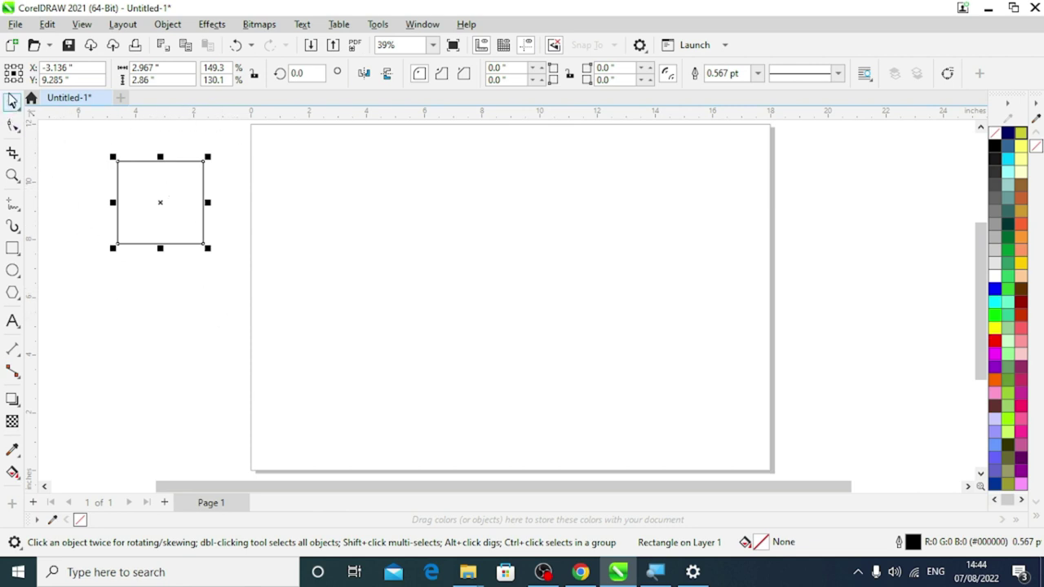
Step: Stretch the rectangle vertically with Free Transform to a height of about 4.2 inches
left_click(14, 104)
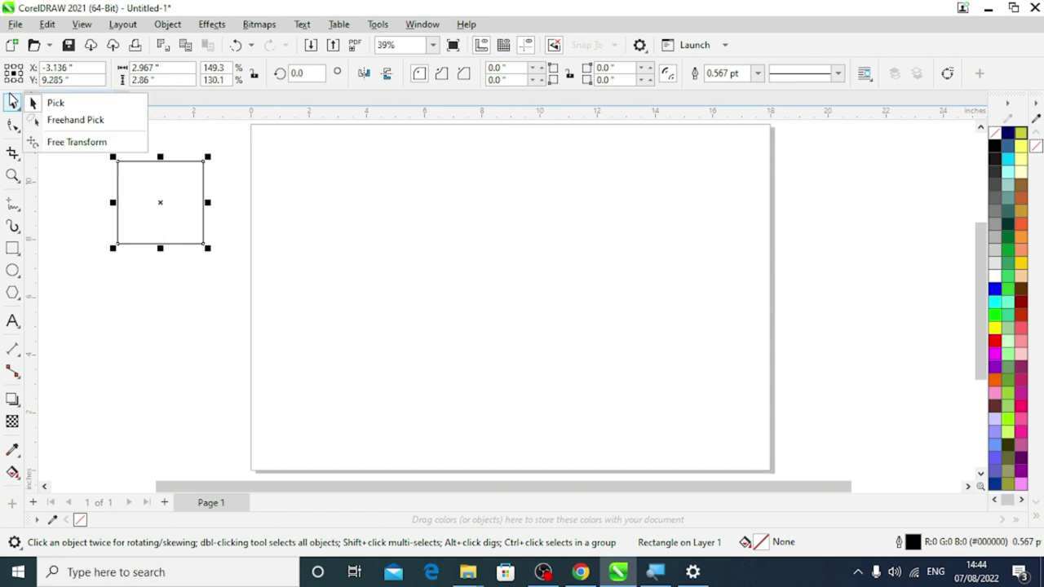
left_click(73, 147)
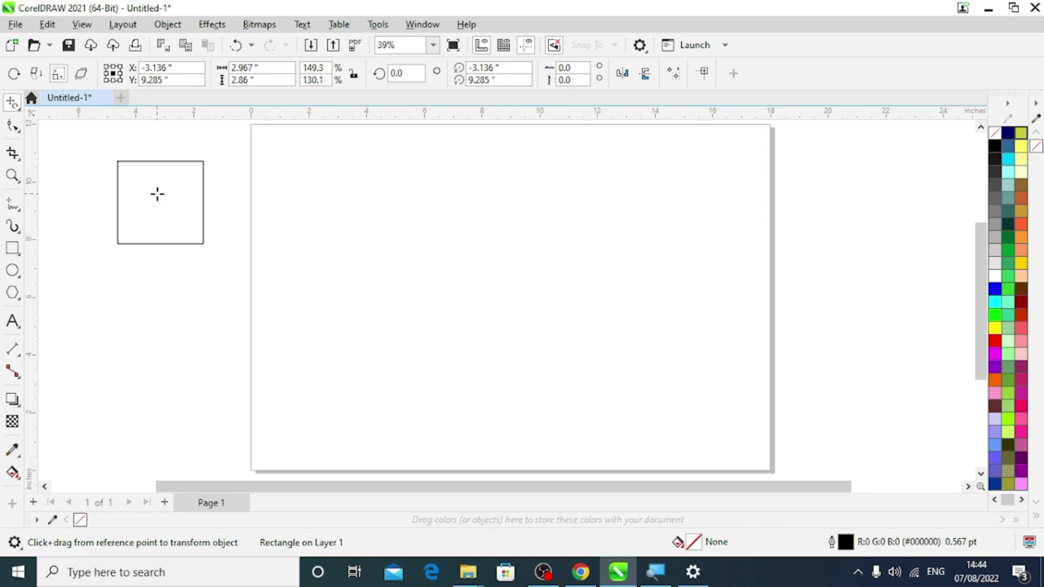
left_click_drag(157, 194, 154, 171)
left_click(23, 106)
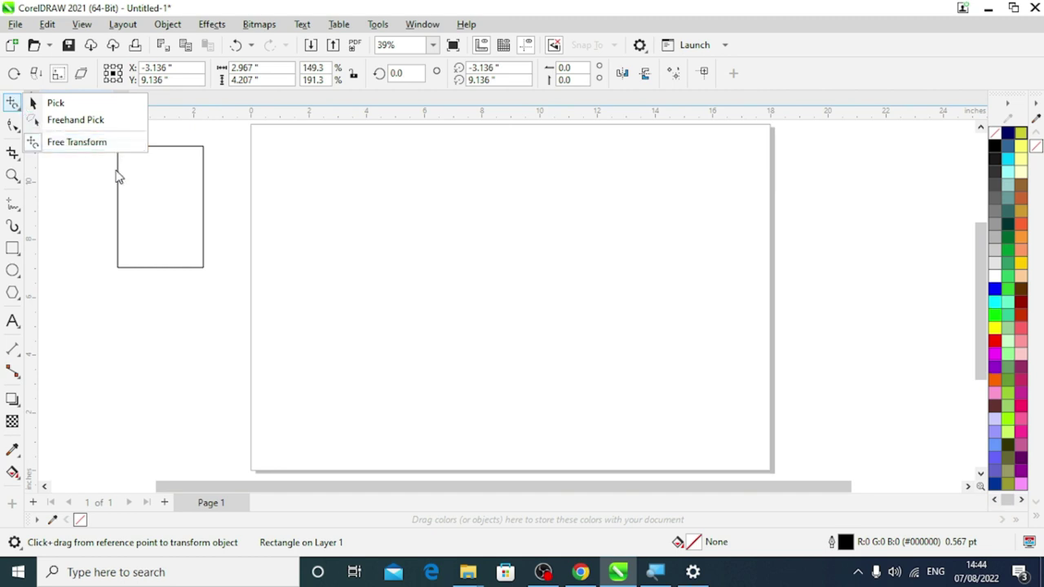
left_click(10, 96)
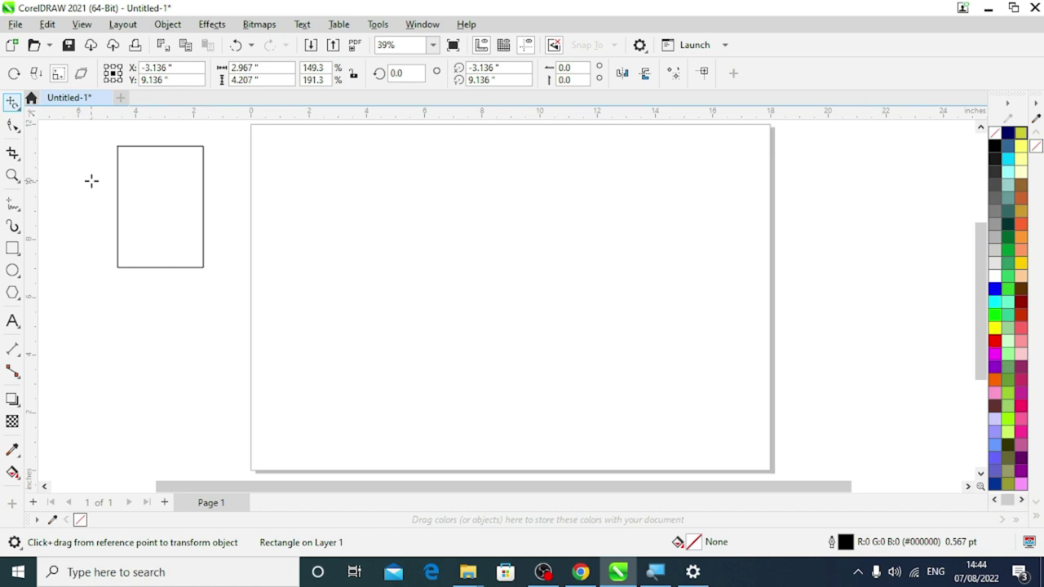
Step: Draw five small rectangles, three scattered on the page and two in the empty area below the large rectangle
left_click(12, 248)
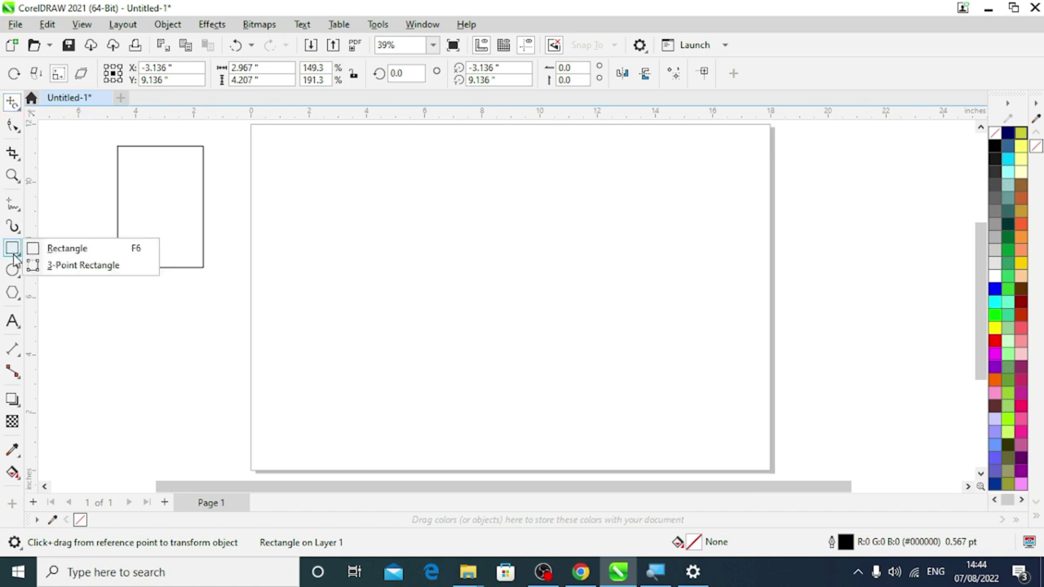
left_click(49, 247)
left_click_drag(282, 177, 308, 211)
left_click_drag(324, 251, 359, 276)
left_click_drag(273, 303, 295, 328)
left_click_drag(234, 373, 242, 391)
left_click_drag(147, 333, 180, 358)
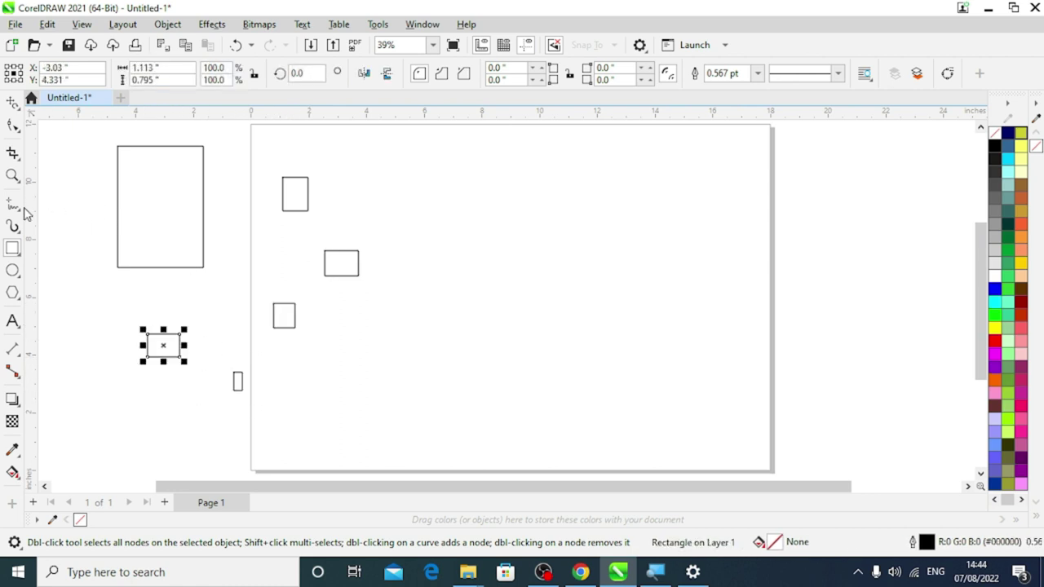
Step: Draw five ellipses scattered between the large rectangle and the small rectangles
left_click(13, 270)
mouse_move(162, 179)
left_mouse_down()
mouse_move(252, 250)
mouse_move(268, 336)
left_mouse_up()
left_click_drag(187, 278, 214, 308)
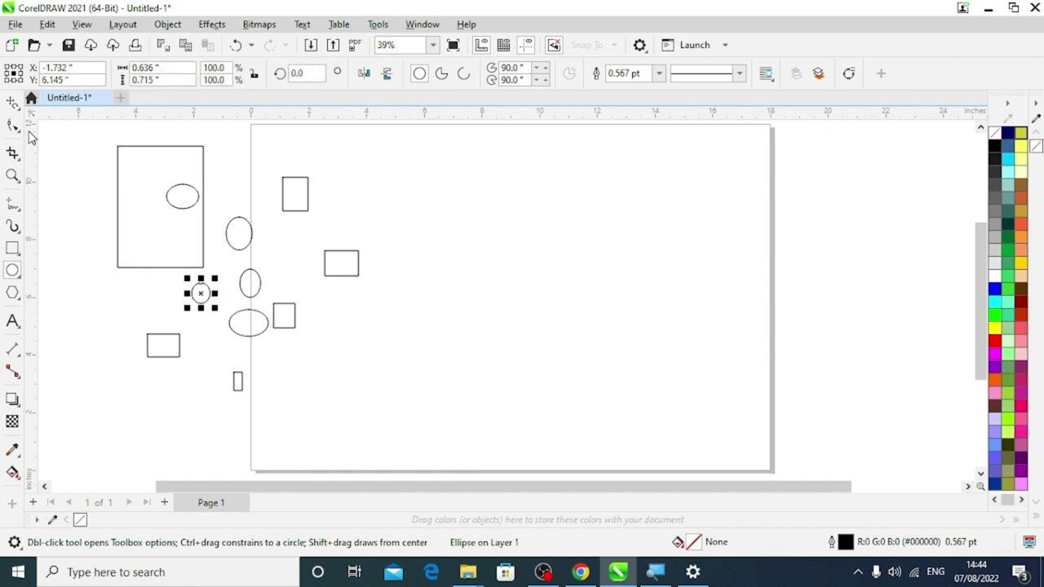
Step: Select all five ellipses at once and move them onto the page, centered at about X 5.27, Y 6.97 inches
left_click(12, 101)
left_click(53, 103)
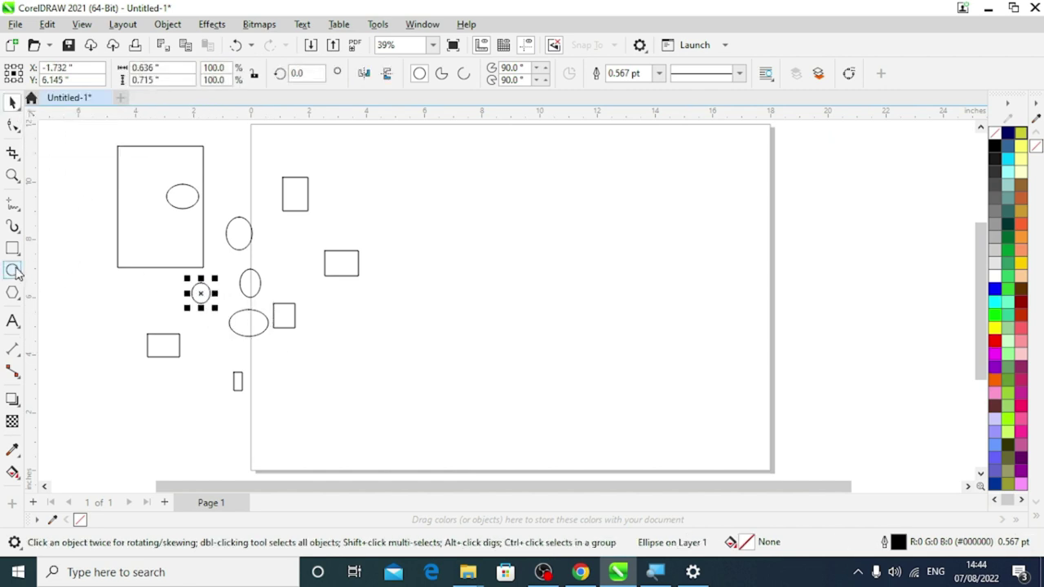
left_click(155, 268)
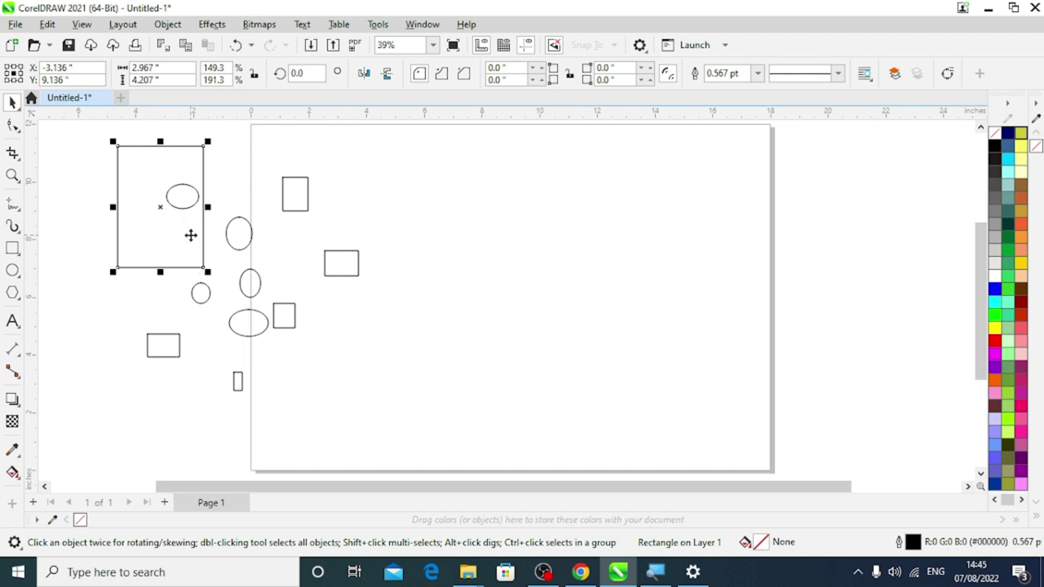
left_click(12, 271)
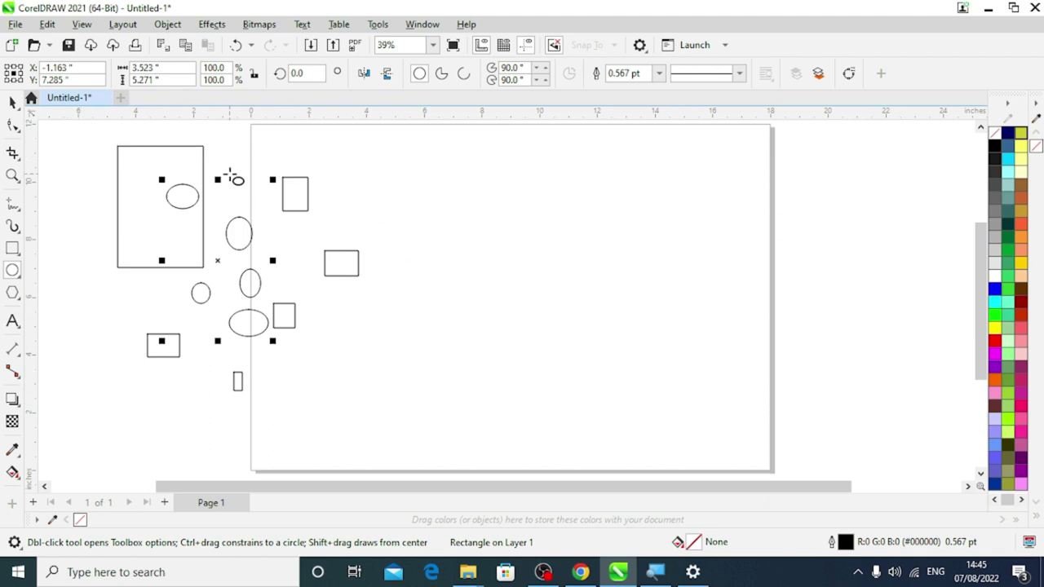
left_click_drag(220, 261, 405, 269)
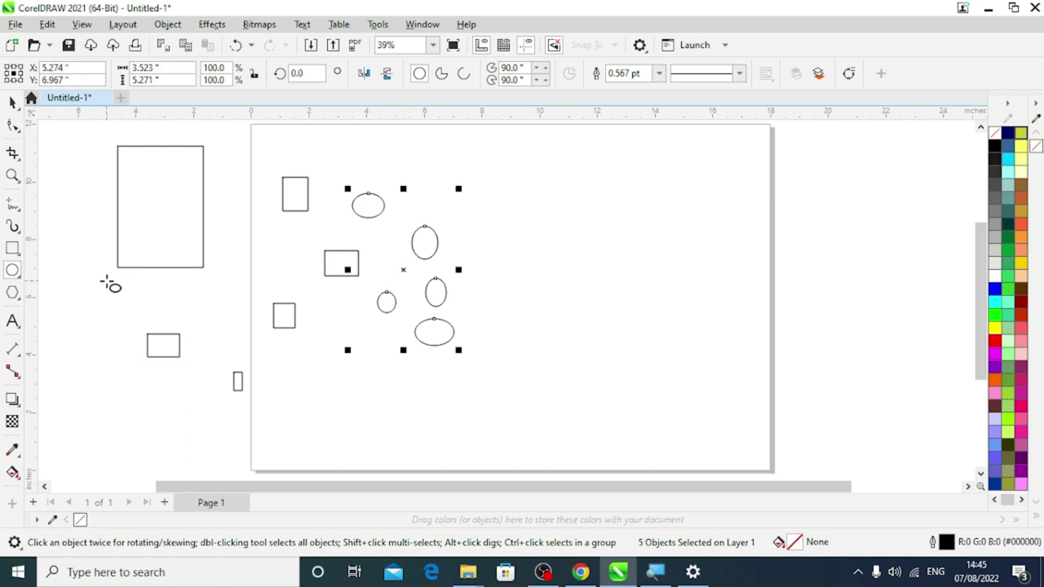
Step: Select all six rectangles at once and move the selection to about X -1.32, Y 5.26 inches
double_click(14, 250)
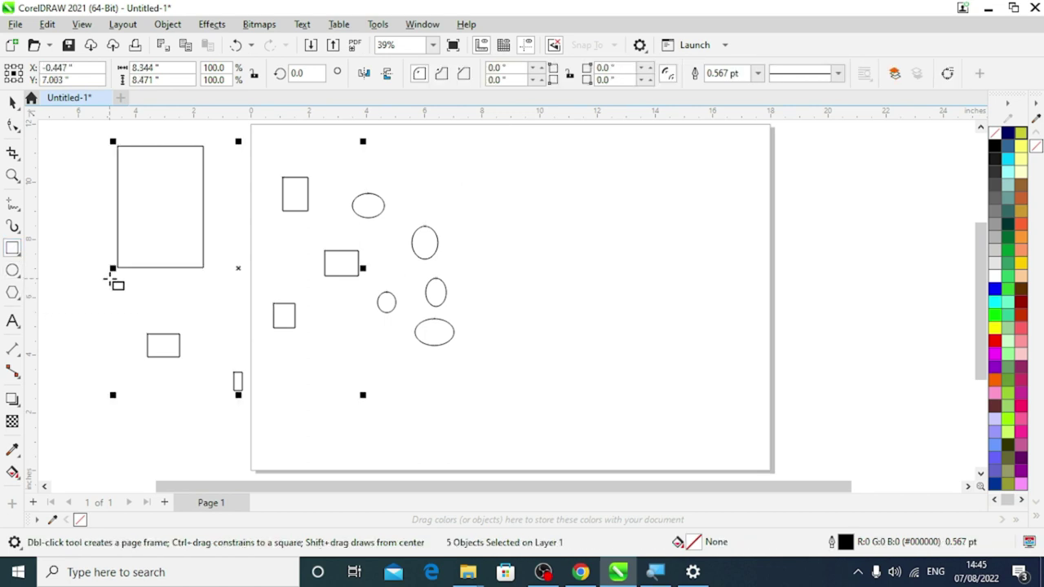
left_click_drag(239, 269, 214, 318)
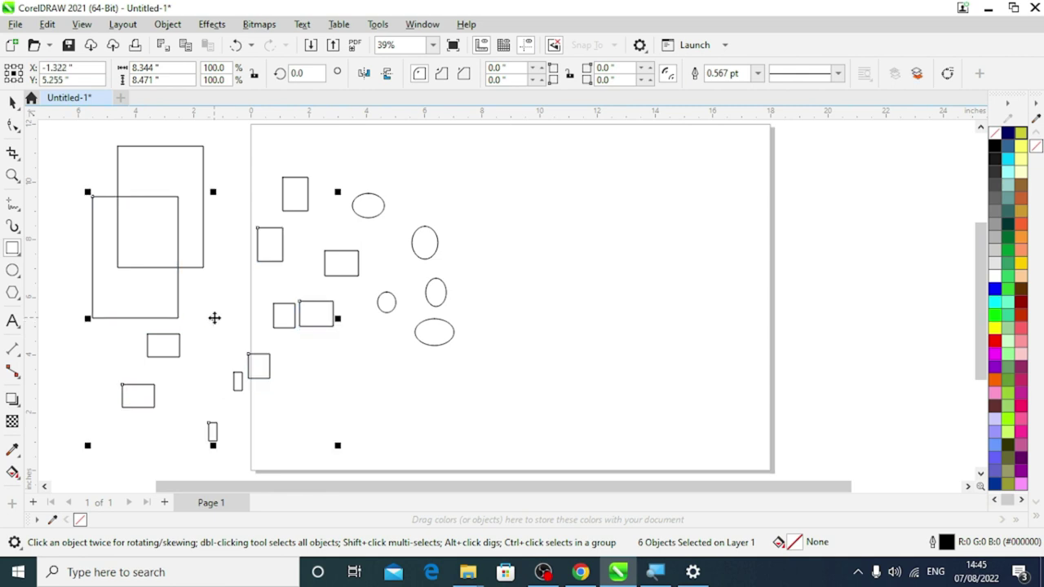